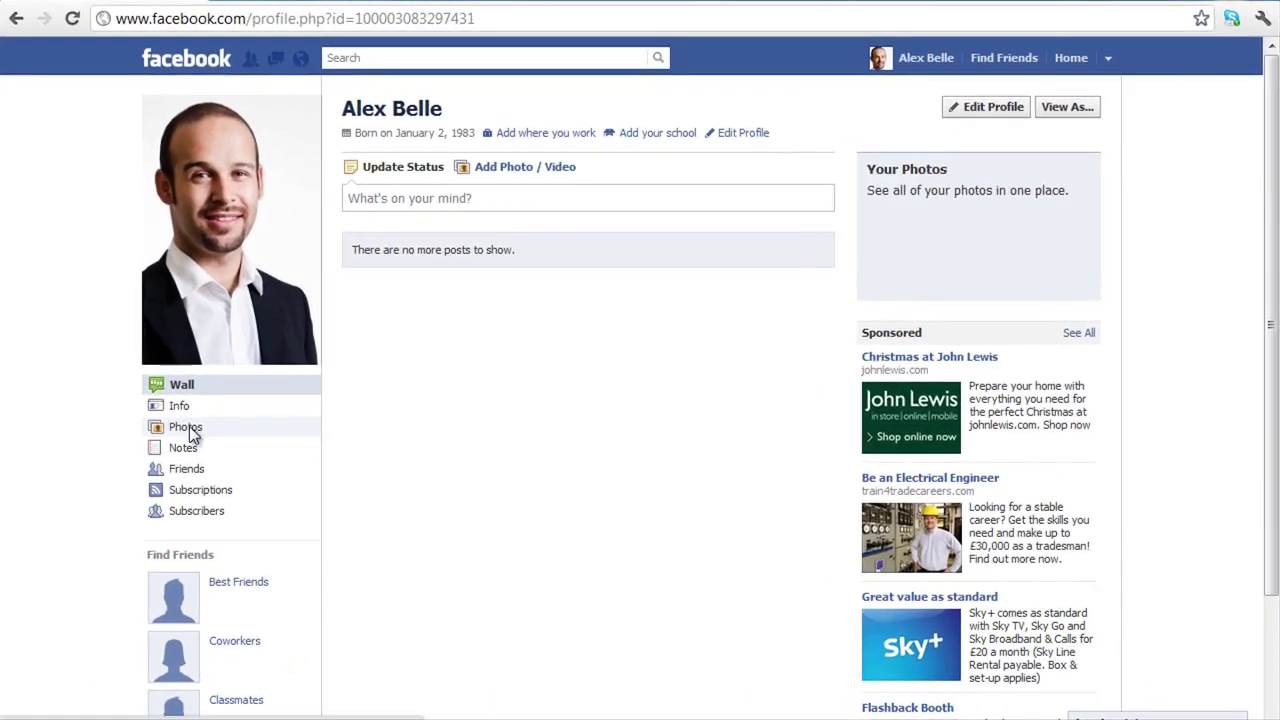
{"action": "left_click", "coordinate": [232, 405]}
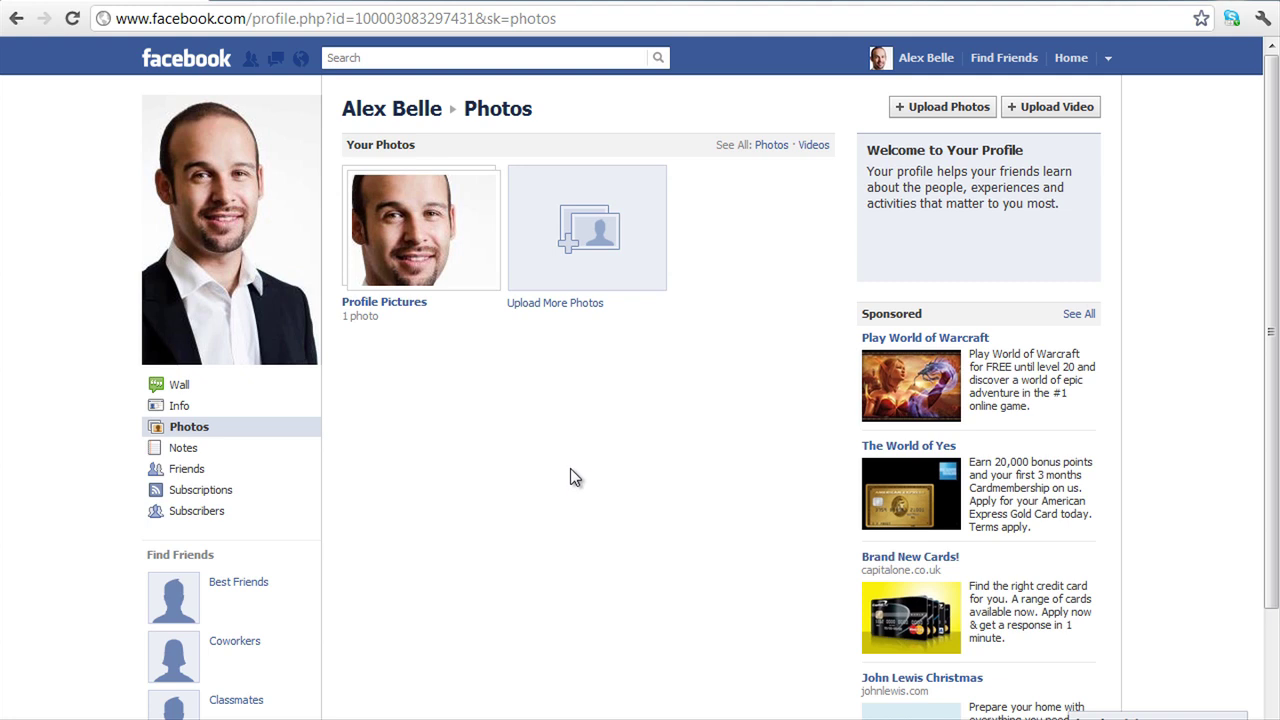
{"action": "left_click", "coordinate": [587, 238]}
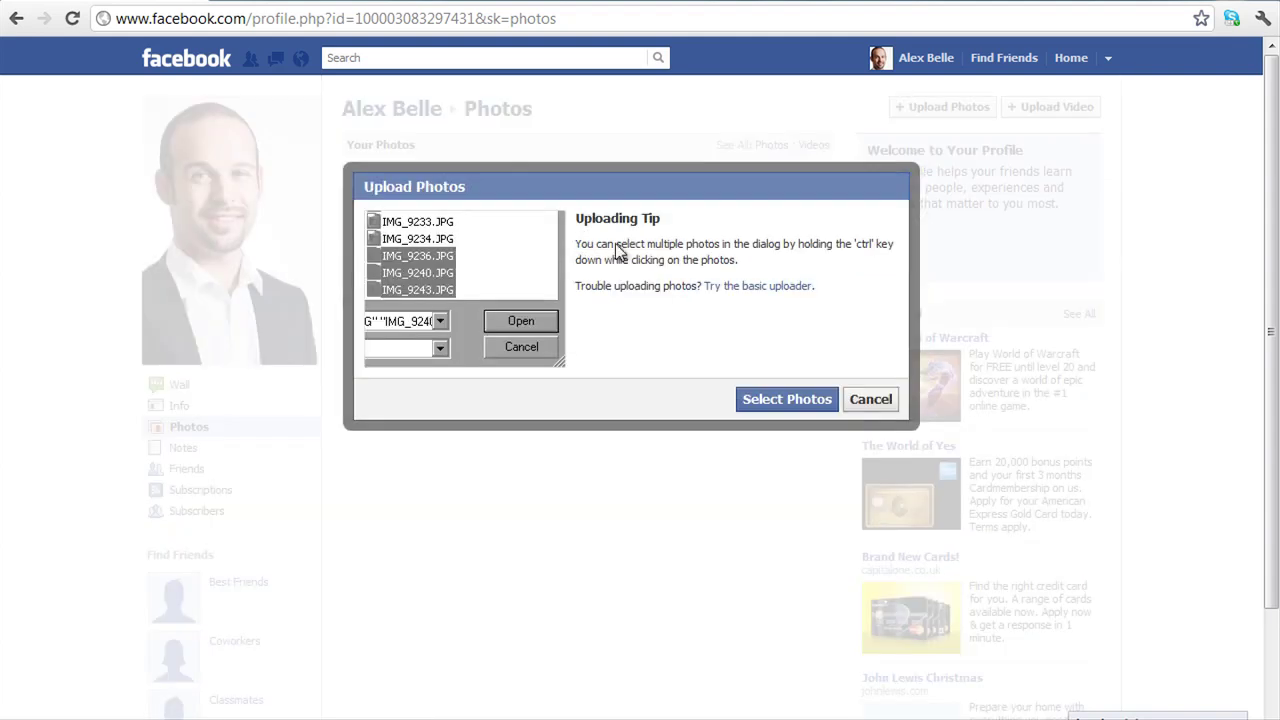
{"action": "left_click", "coordinate": [875, 402]}
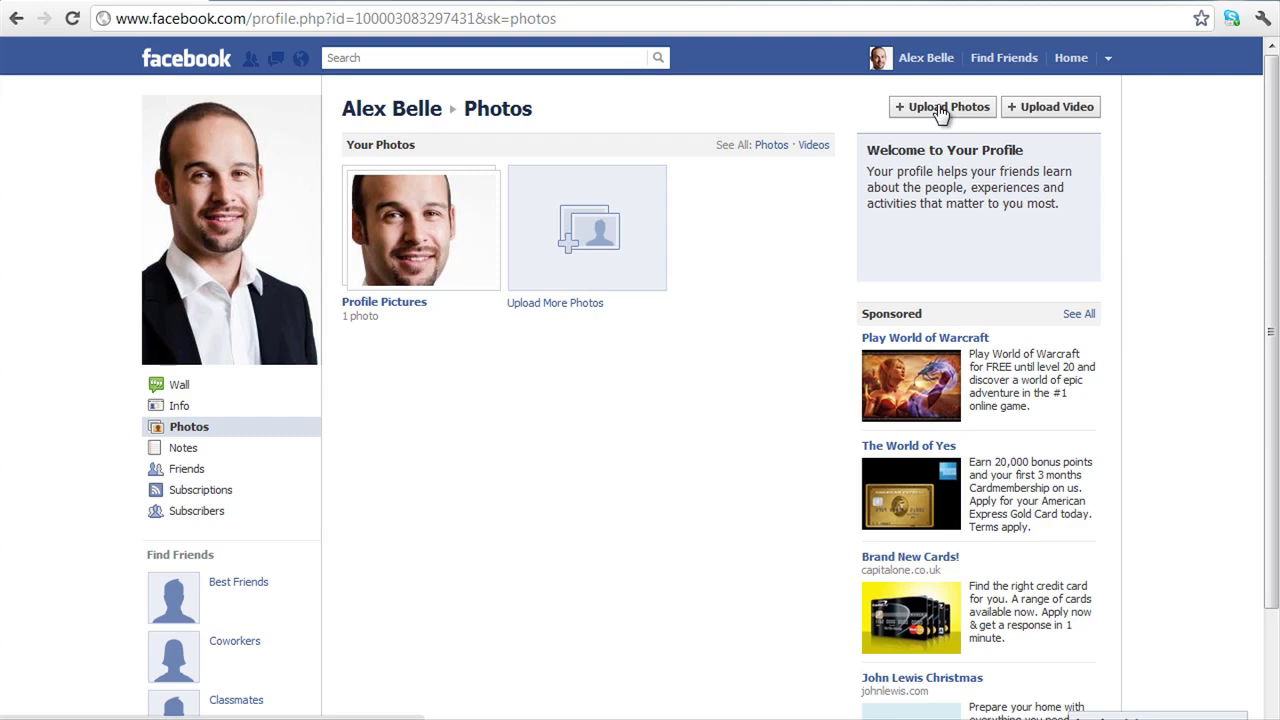
{"action": "left_click", "coordinate": [940, 108]}
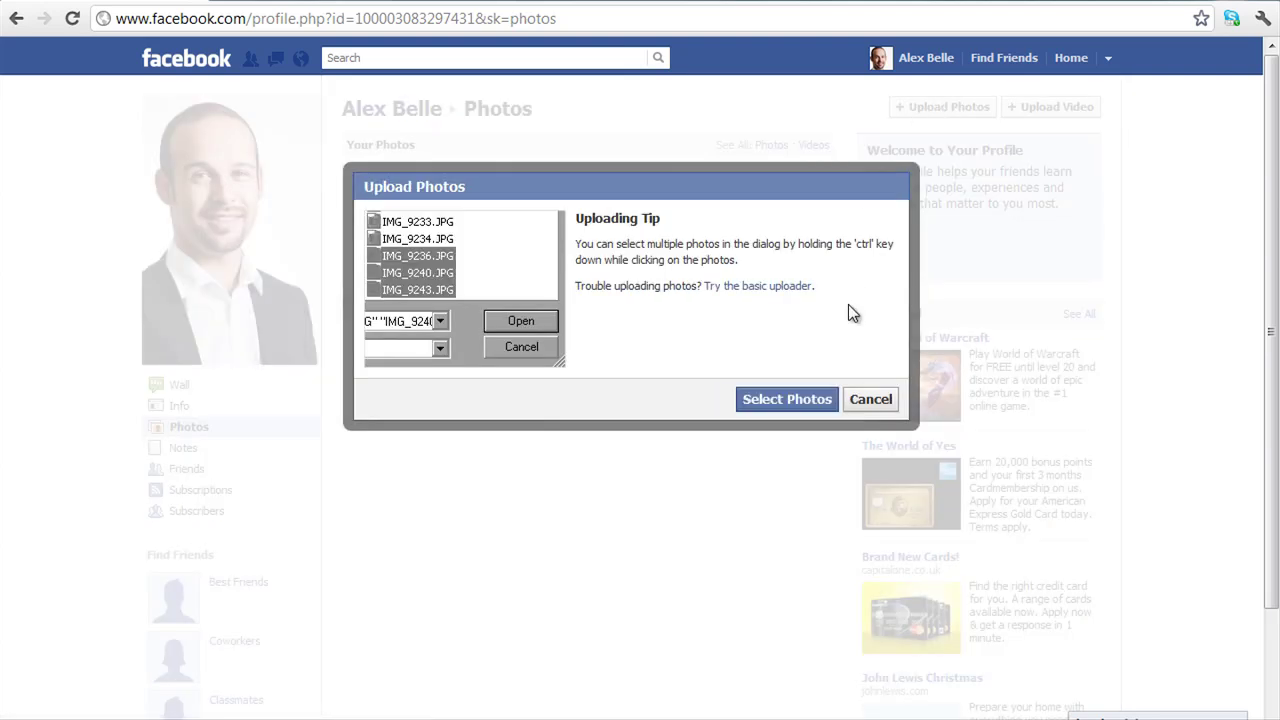
{"action": "left_click", "coordinate": [868, 399]}
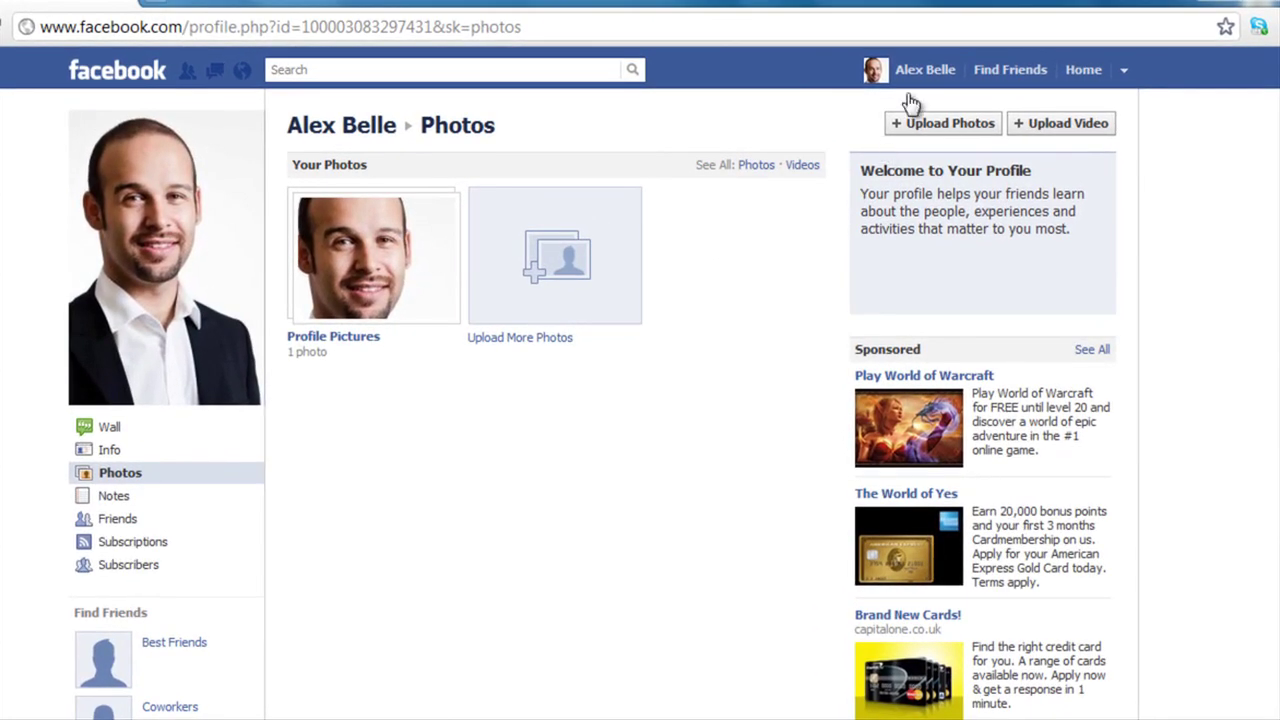
{"action": "left_click", "coordinate": [918, 78]}
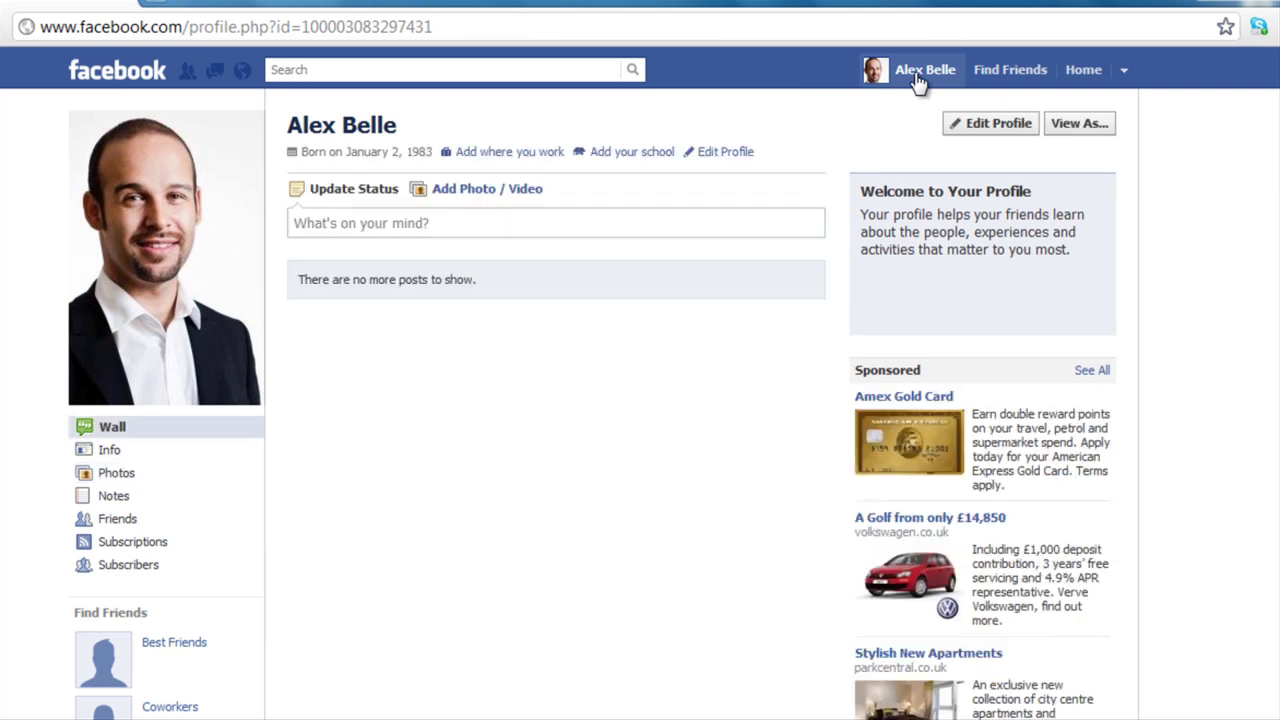
Post the photo Cat.jpg from the Desktop to the profile wall, without a caption and shared as Public
{"action": "left_click", "coordinate": [469, 199]}
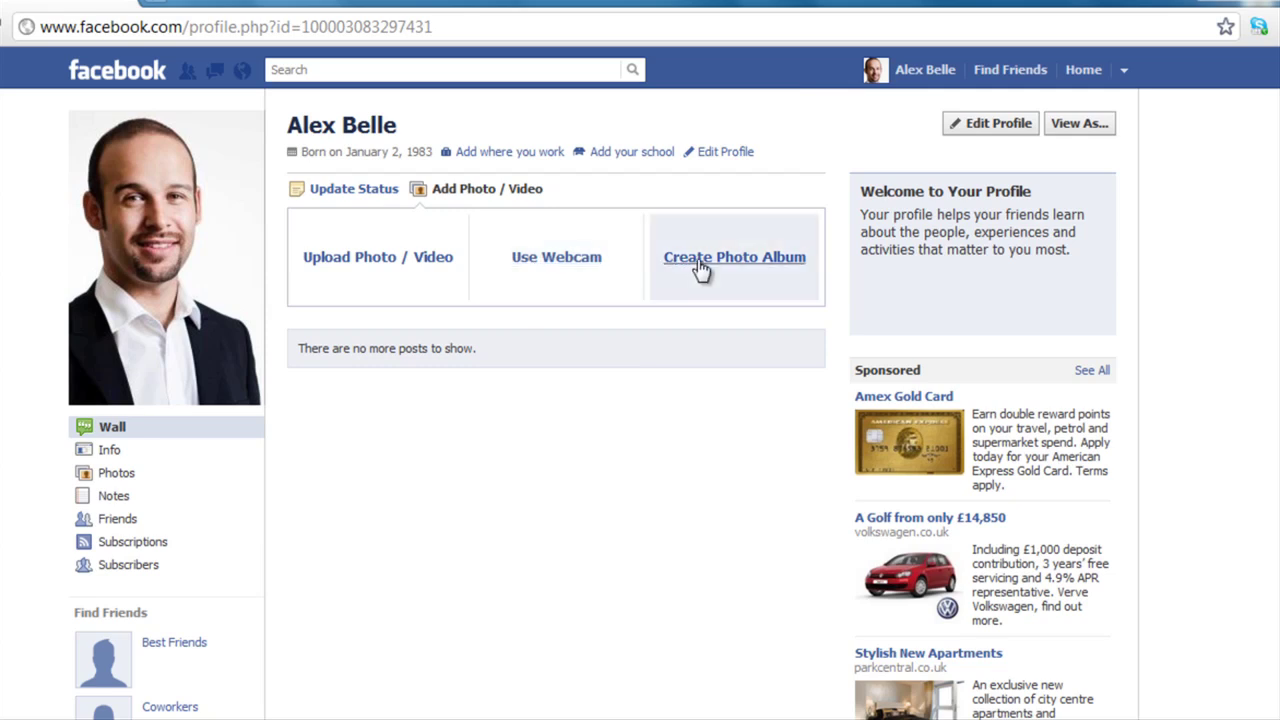
{"action": "left_click", "coordinate": [365, 265]}
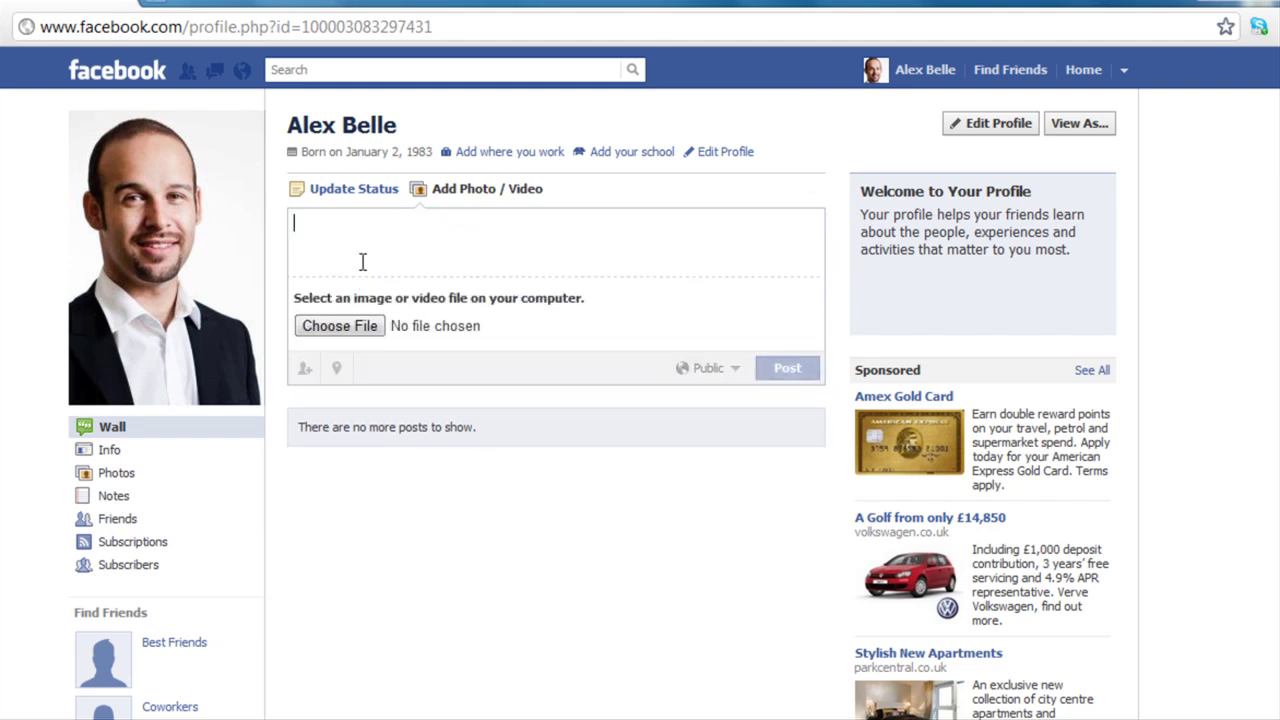
{"action": "left_click", "coordinate": [365, 335]}
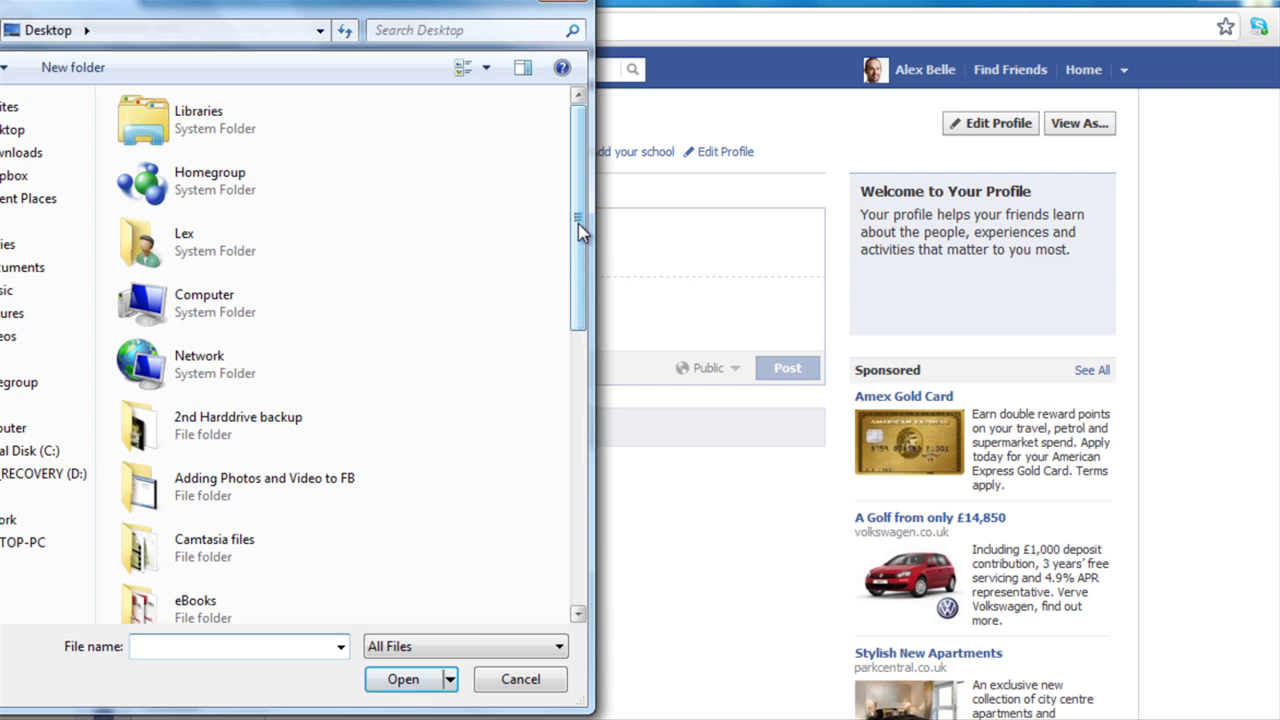
{"action": "left_click_drag", "start_coordinate": [578, 223], "coordinate": [567, 575]}
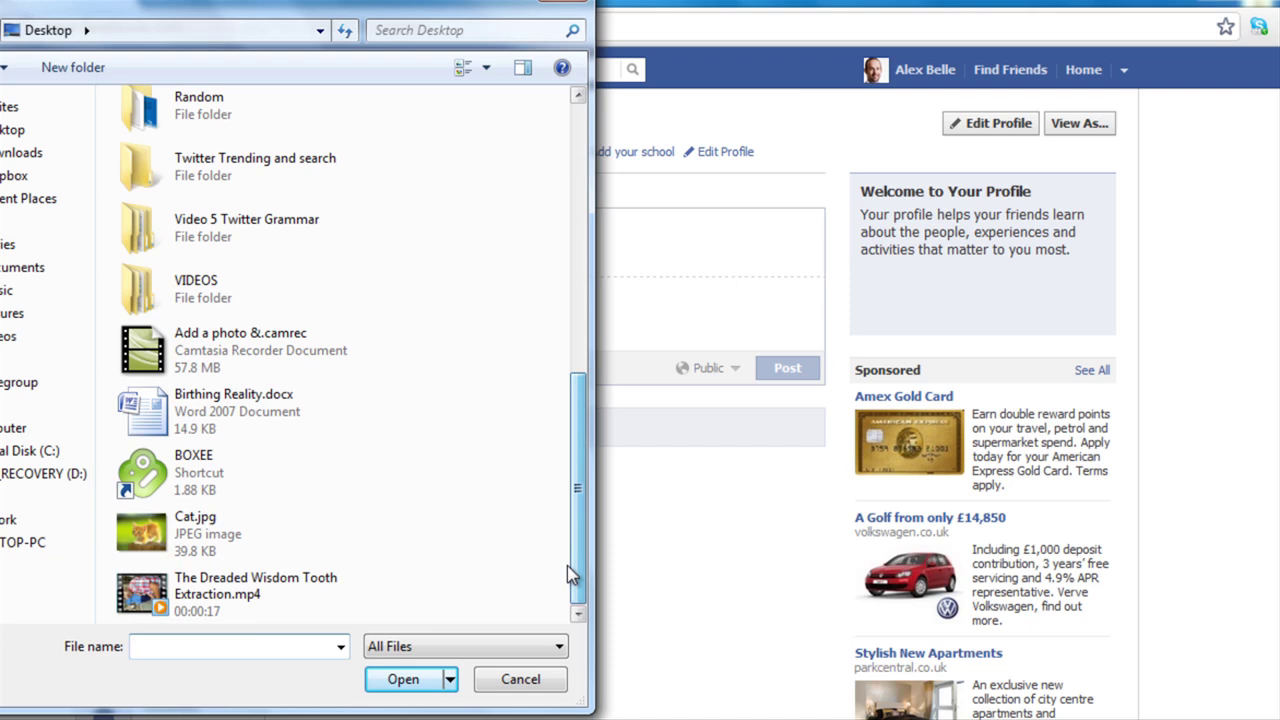
{"action": "left_click", "coordinate": [186, 535]}
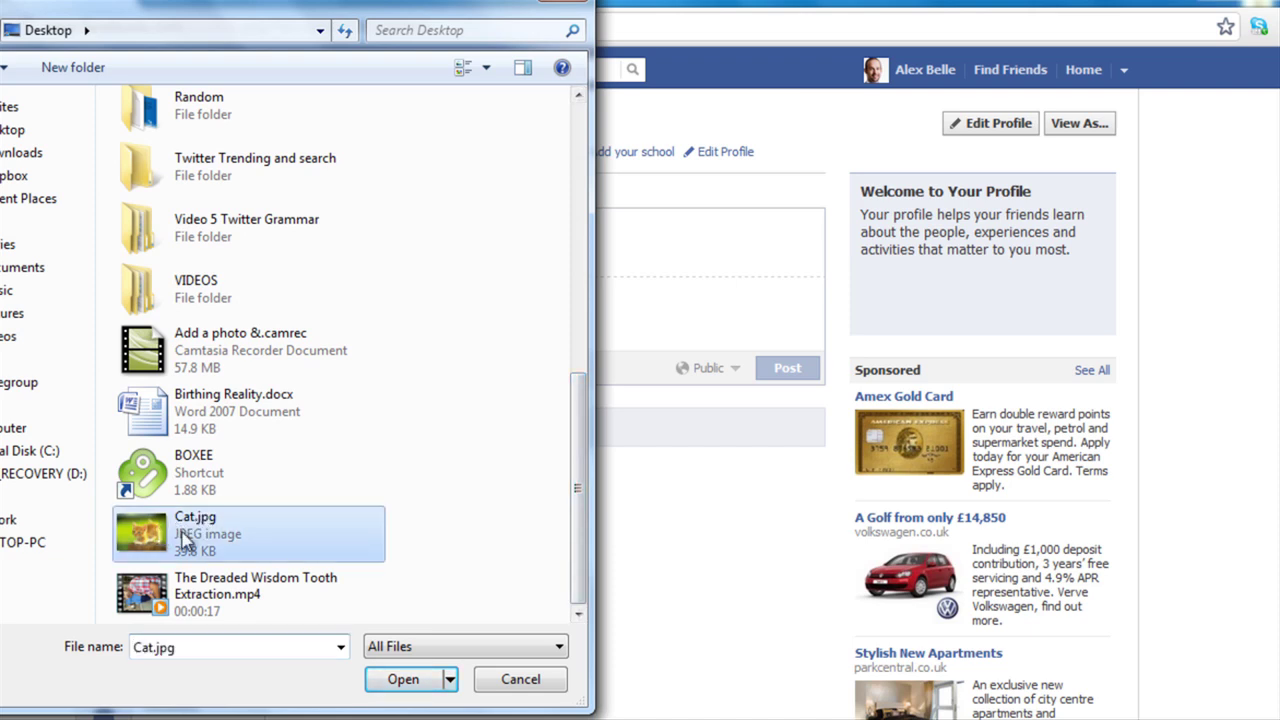
{"action": "left_click", "coordinate": [402, 681]}
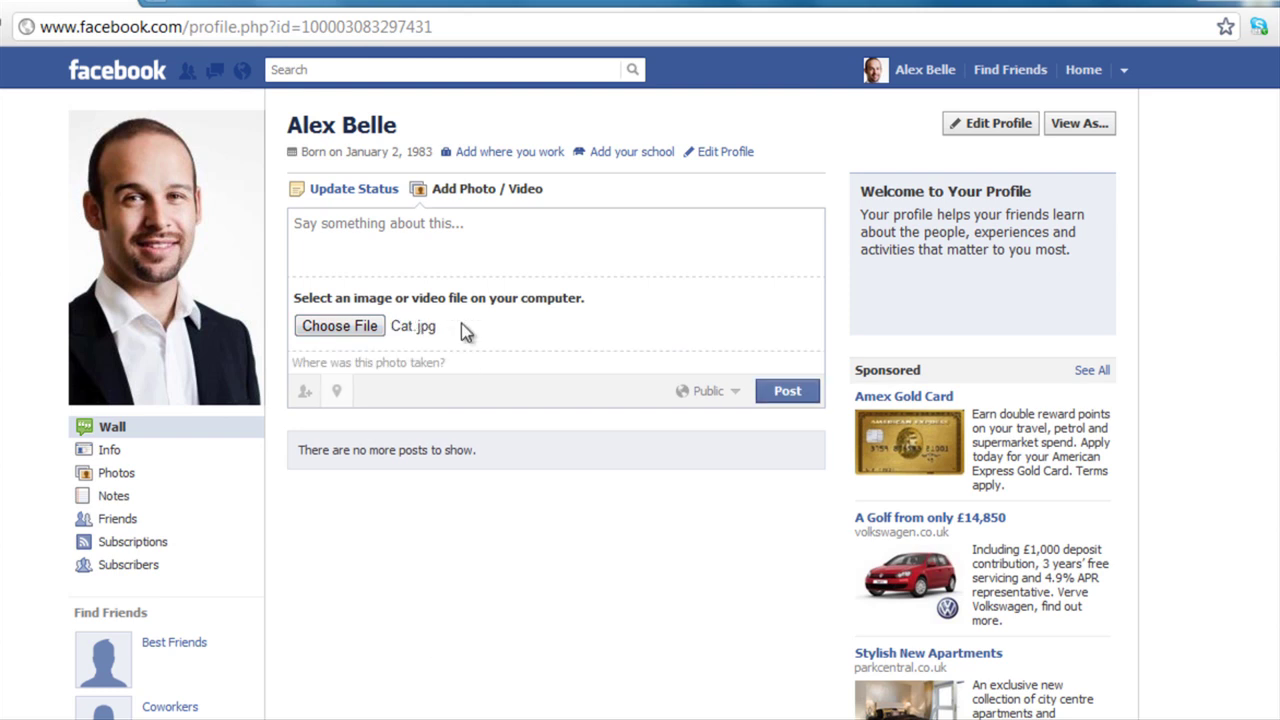
{"action": "left_click", "coordinate": [420, 261]}
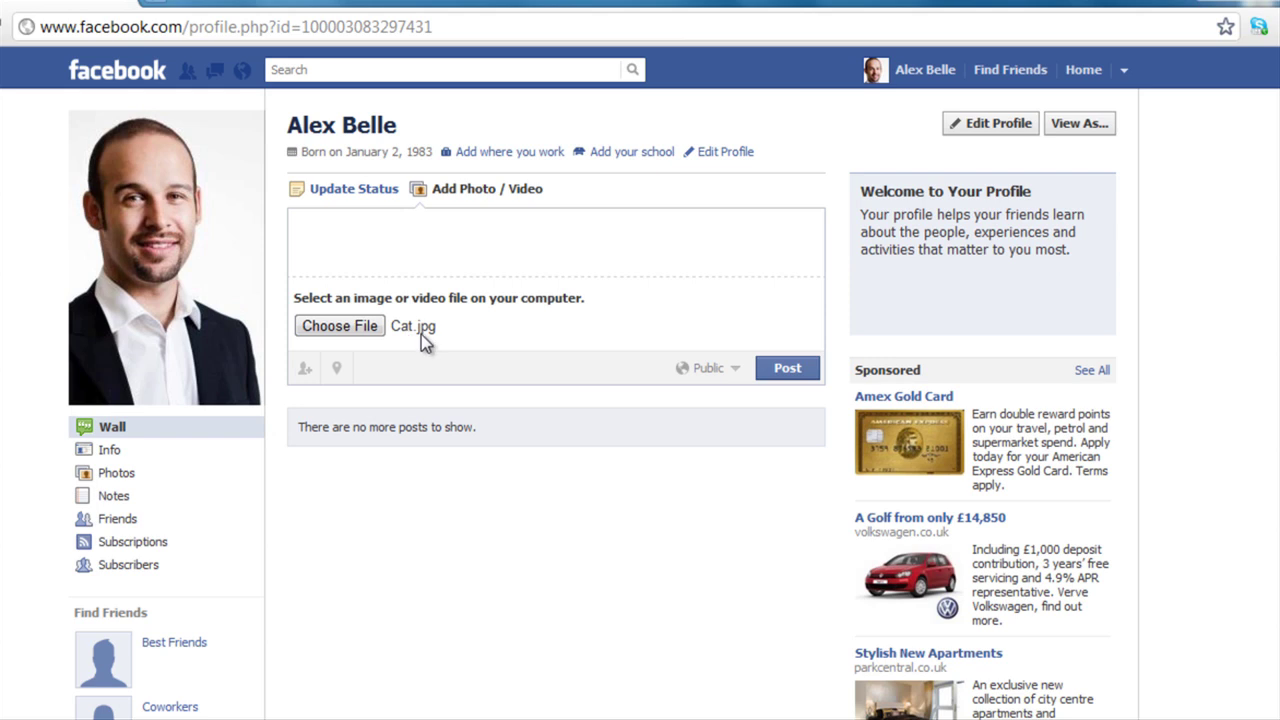
{"action": "left_click", "coordinate": [787, 370]}
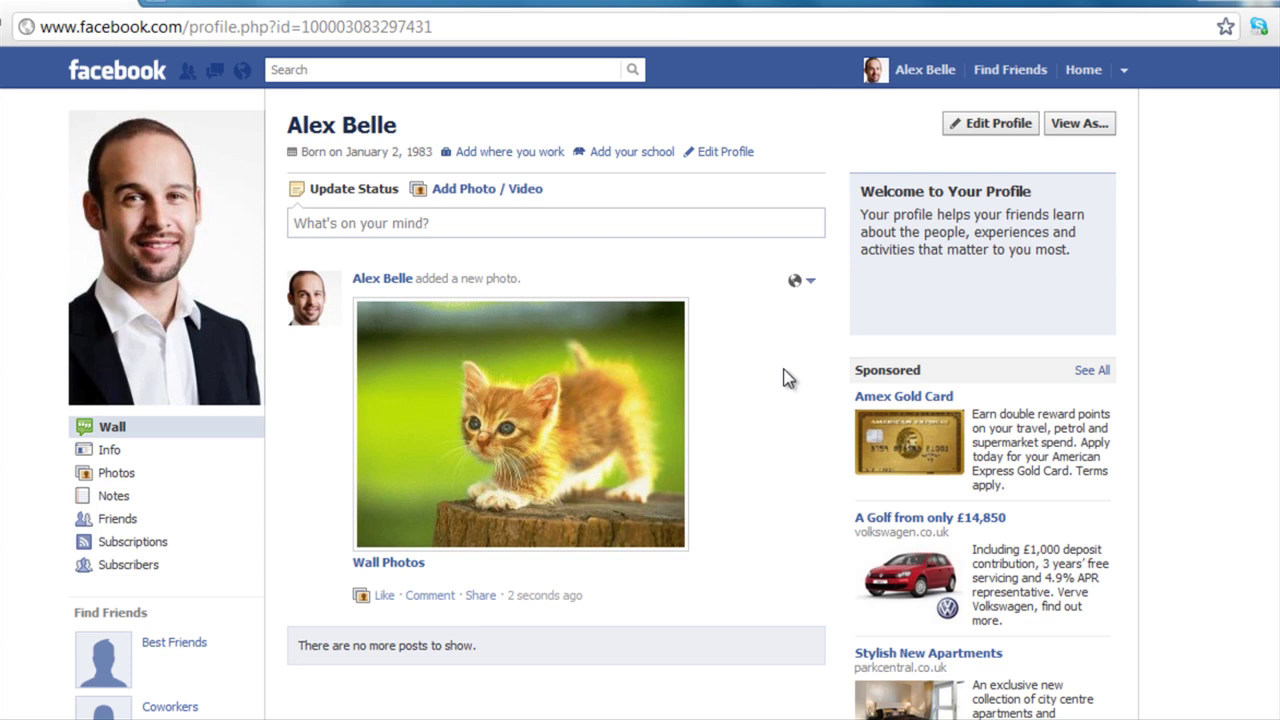
Start another photo/video wall post and attach The Dreaded Wisdom Tooth Extraction.mp4 from the Desktop
{"action": "left_click", "coordinate": [503, 192]}
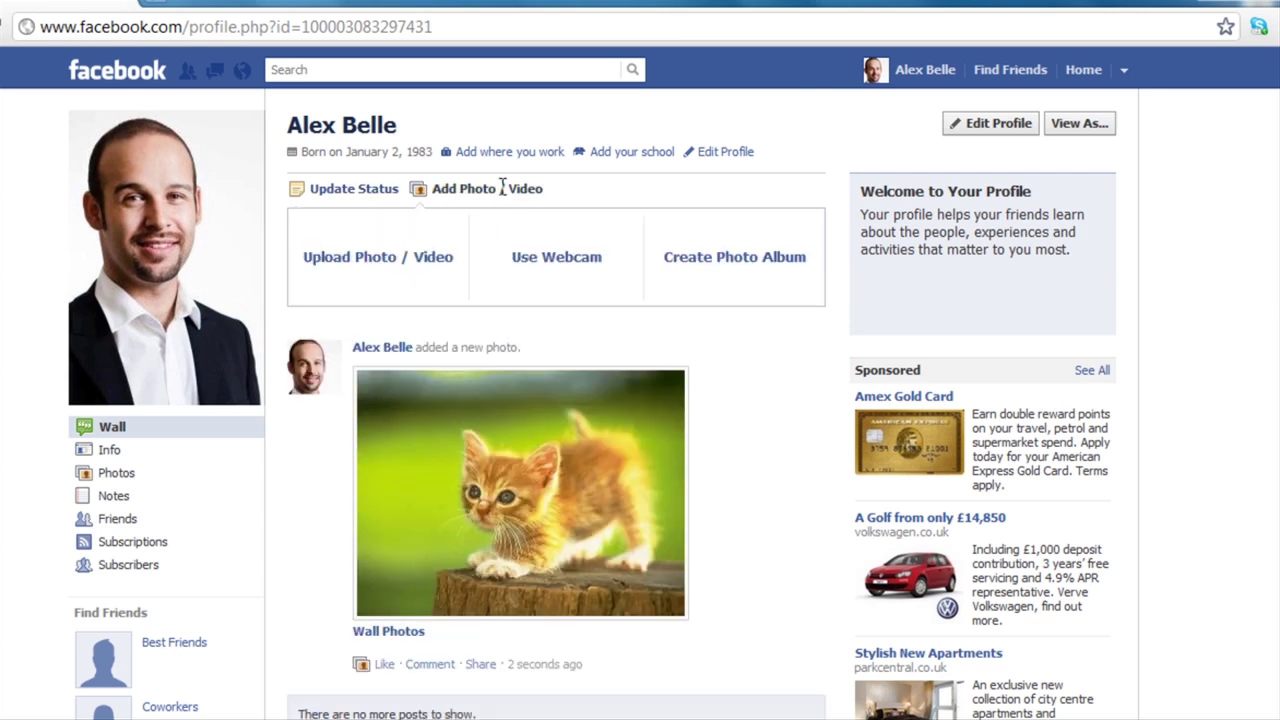
{"action": "left_click", "coordinate": [392, 260]}
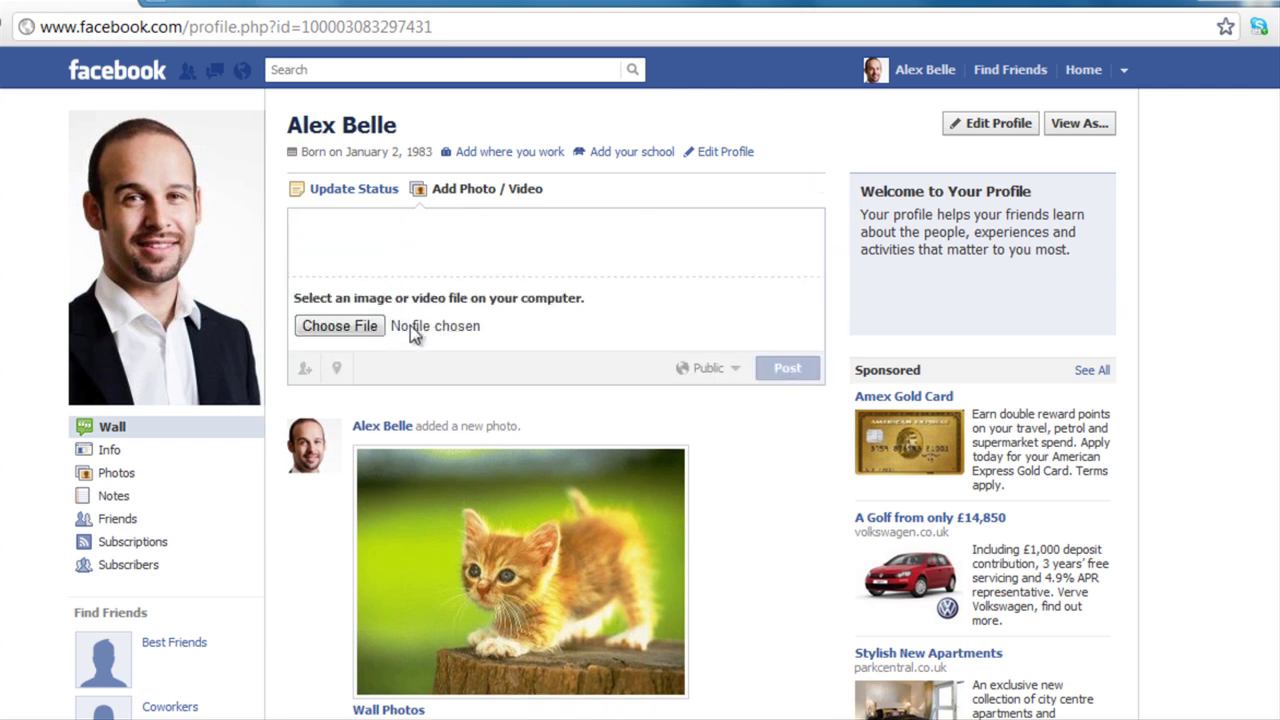
{"action": "left_click", "coordinate": [360, 330]}
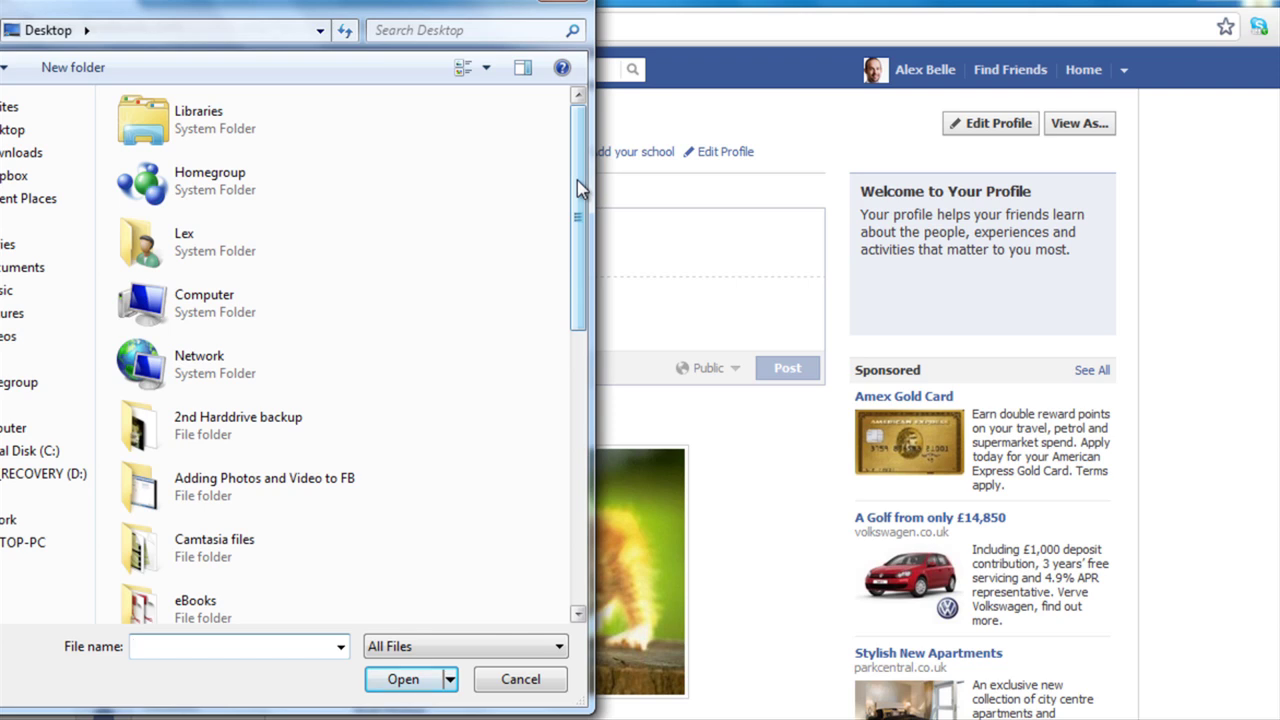
{"action": "left_click_drag", "start_coordinate": [577, 180], "coordinate": [578, 485]}
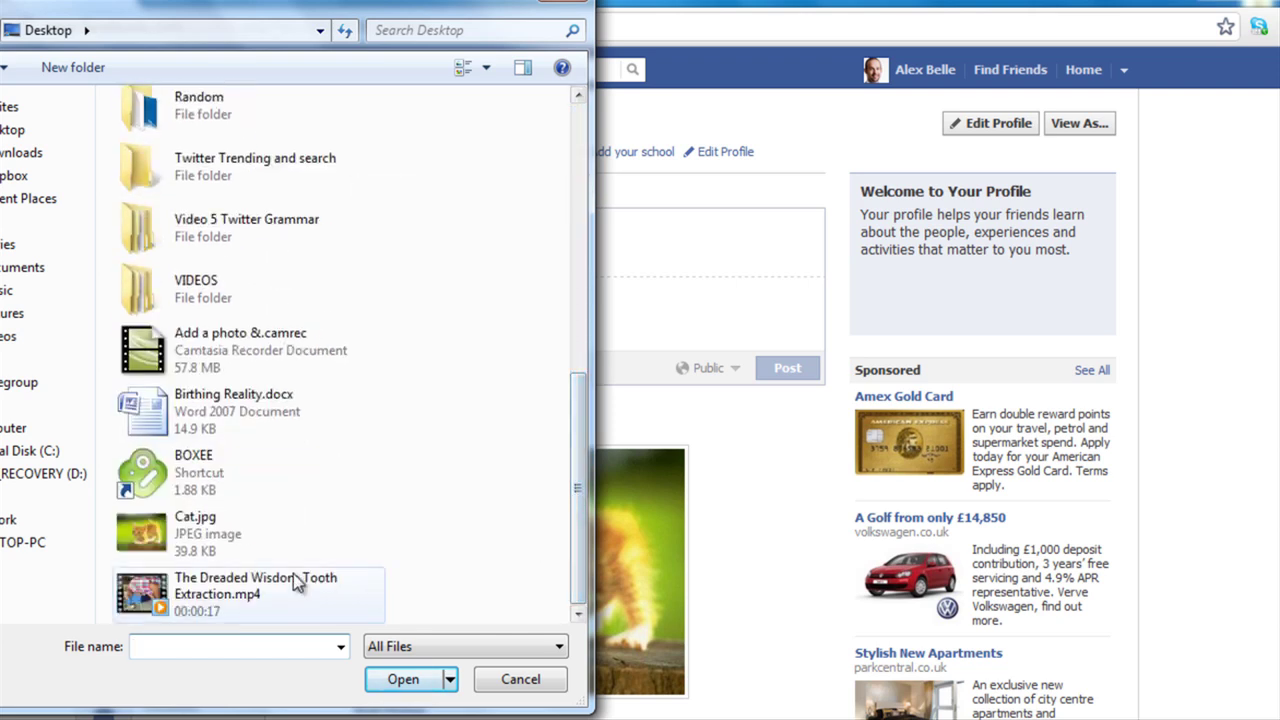
{"action": "left_click", "coordinate": [268, 588]}
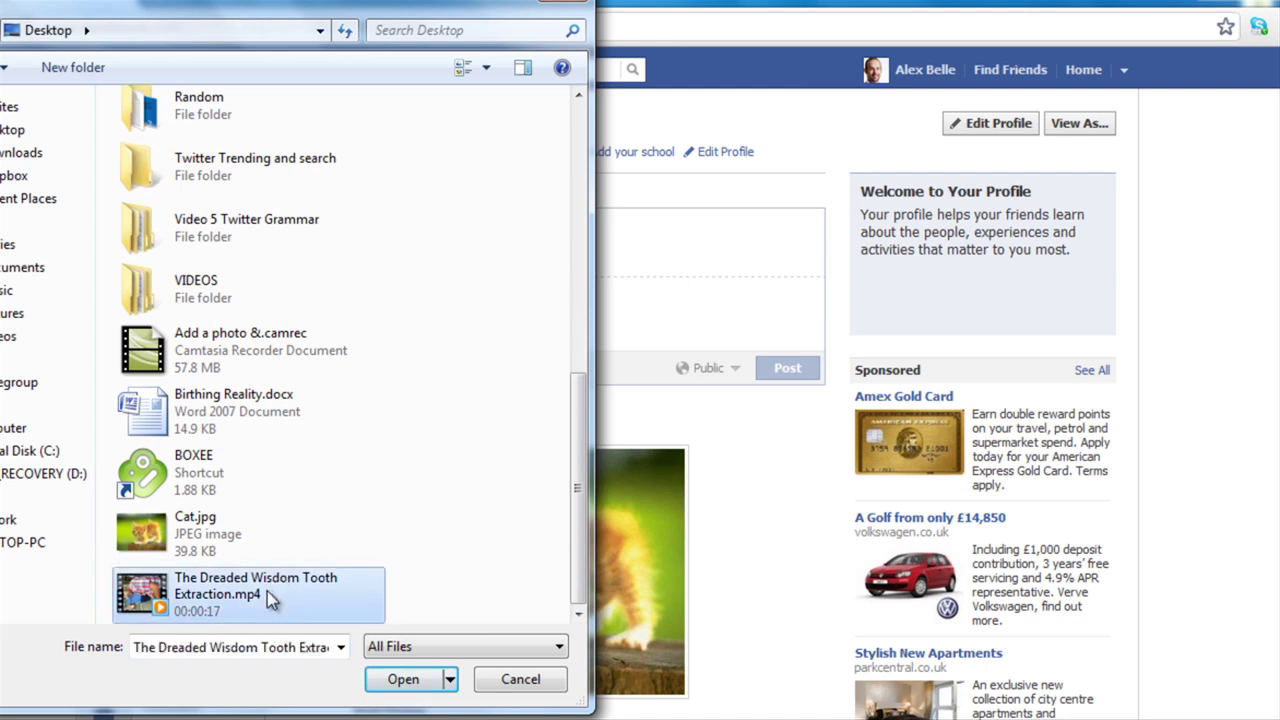
{"action": "left_click", "coordinate": [429, 688]}
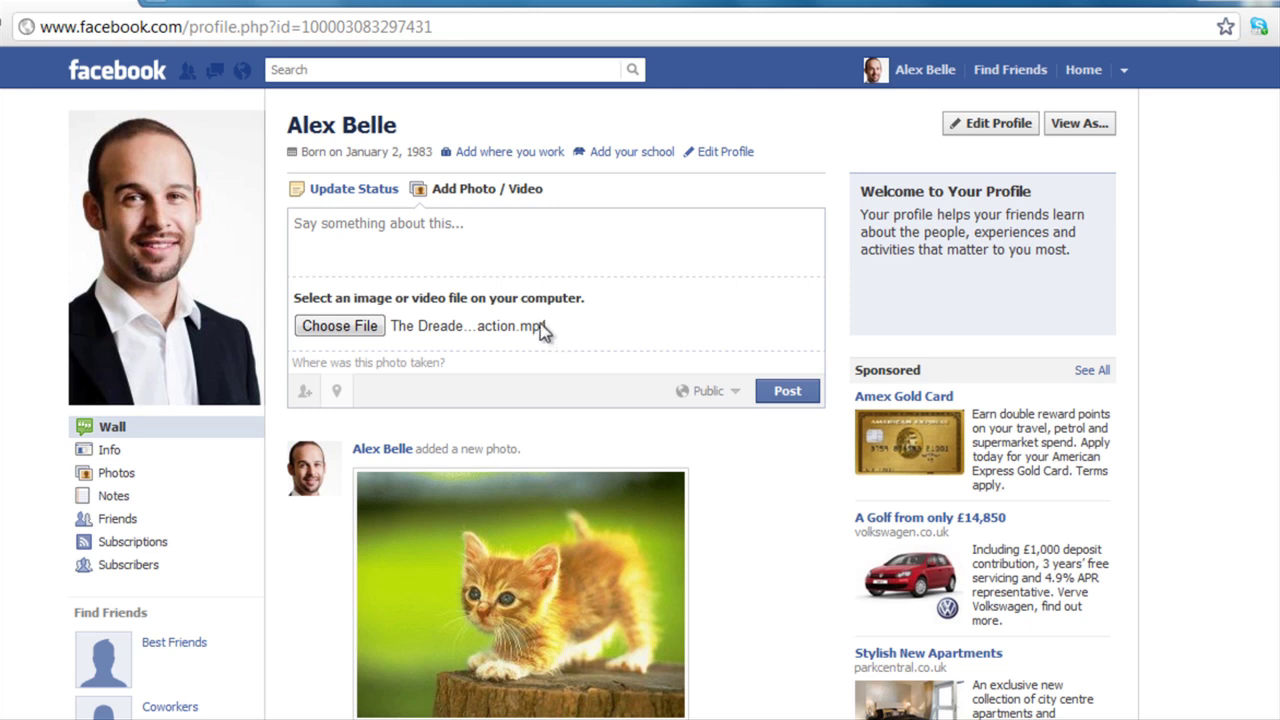
Post the attached video without a caption and allow a new browser window to complete its upload
{"action": "left_click", "coordinate": [366, 243]}
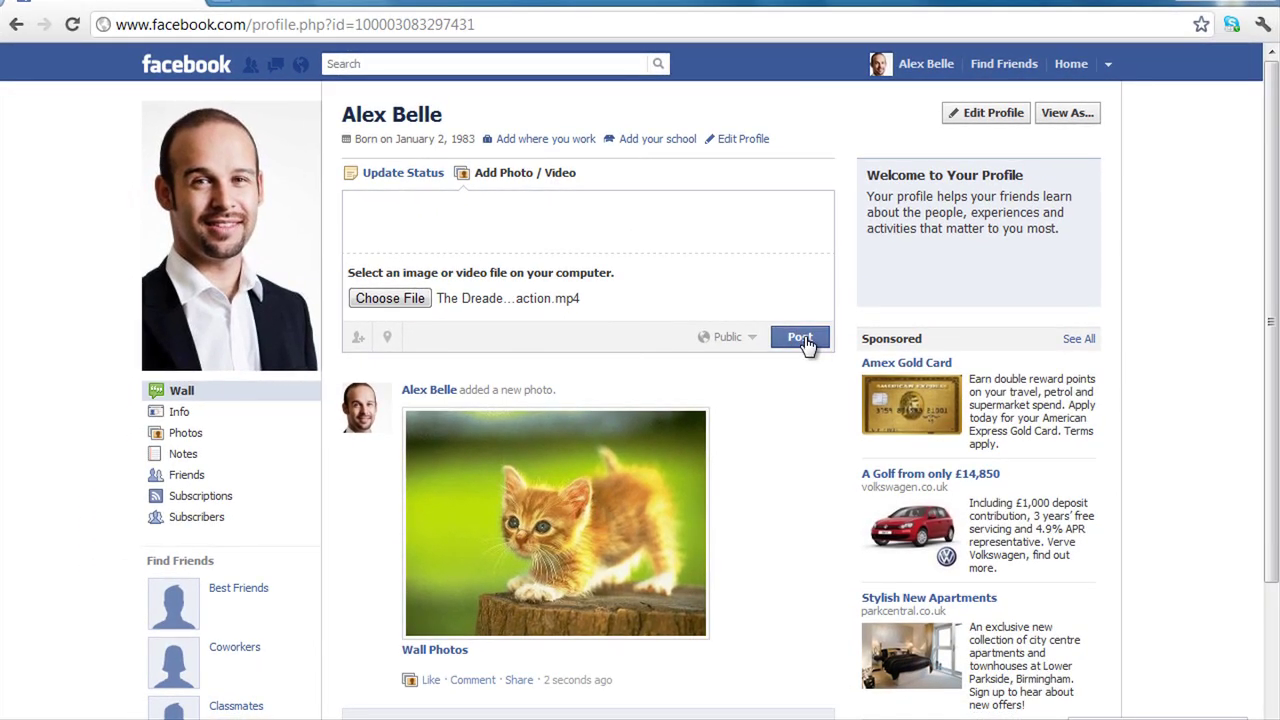
{"action": "left_click", "coordinate": [805, 341]}
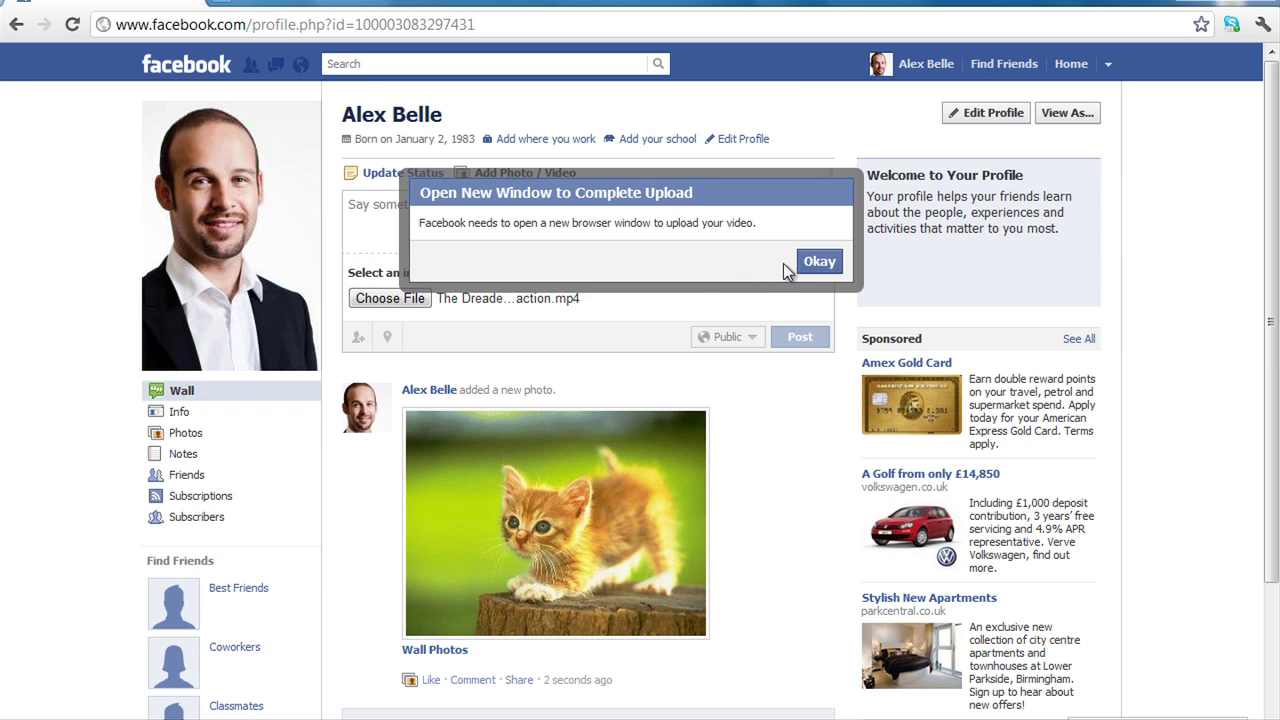
{"action": "left_click", "coordinate": [817, 266]}
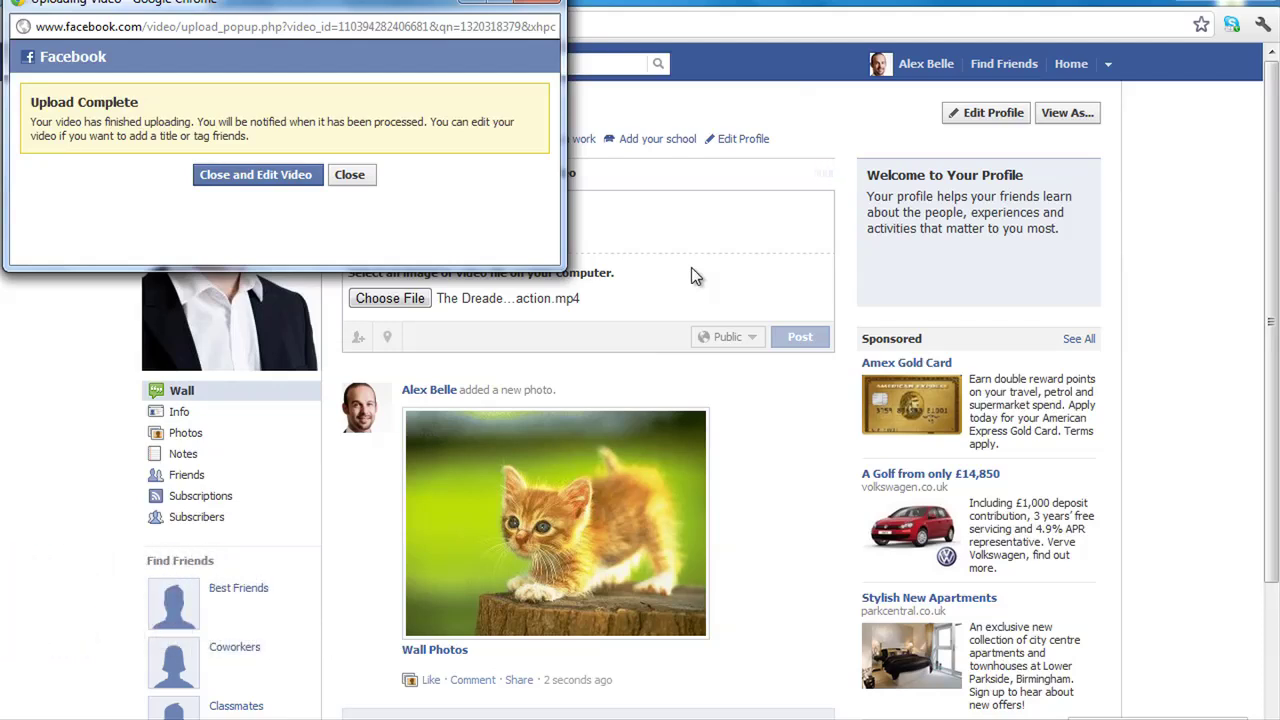
Close the upload window, open the video's details for editing, and save them with blank title and description and Public privacy
{"action": "left_click", "coordinate": [218, 178]}
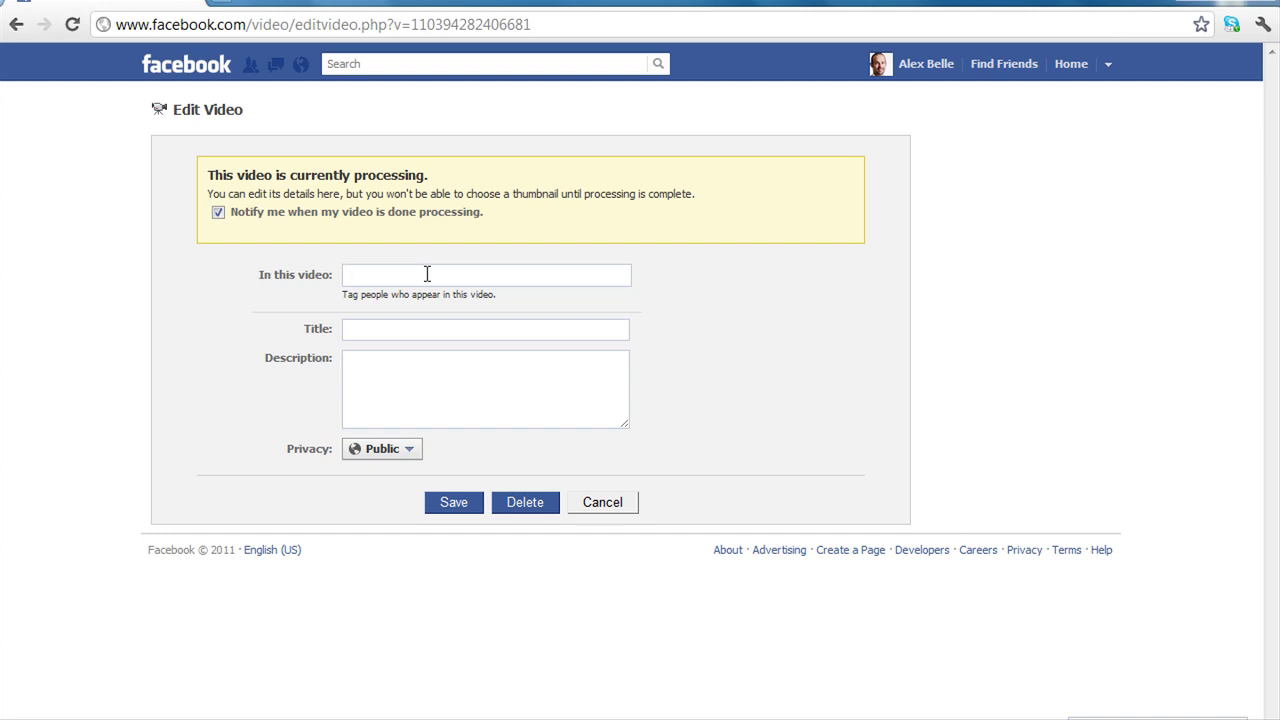
{"action": "left_click", "coordinate": [380, 332]}
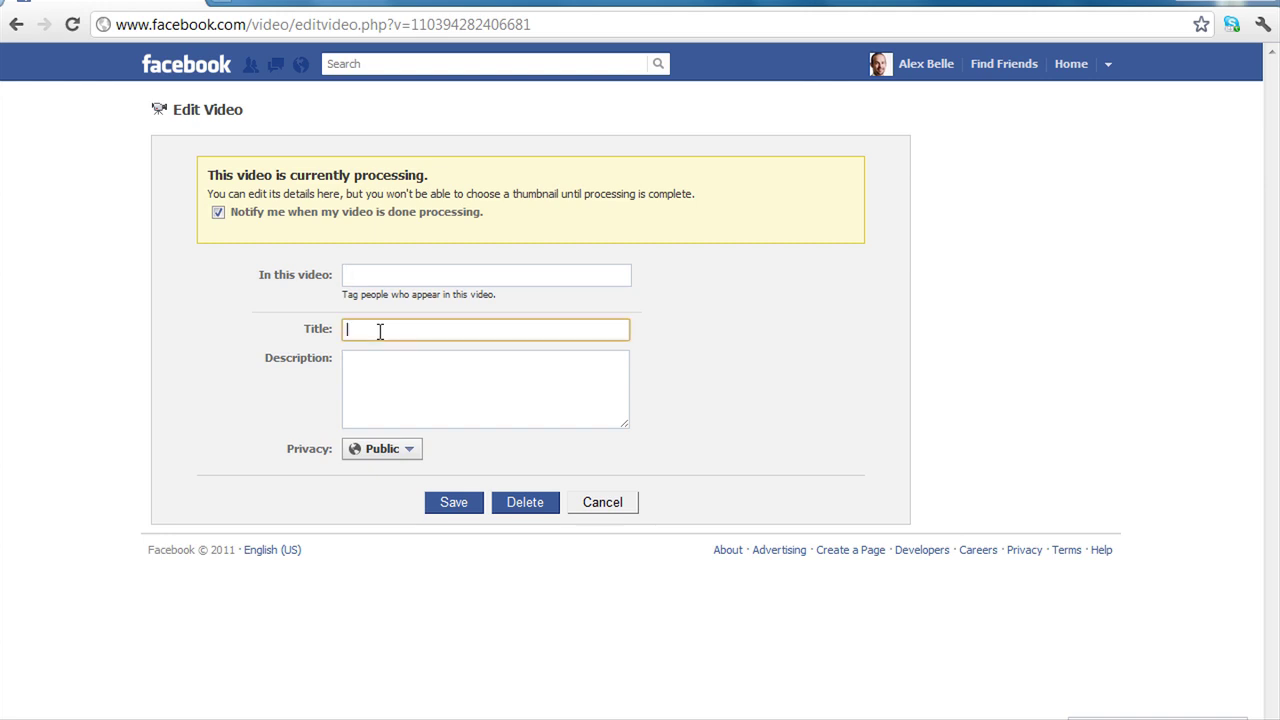
{"action": "left_click", "coordinate": [364, 383]}
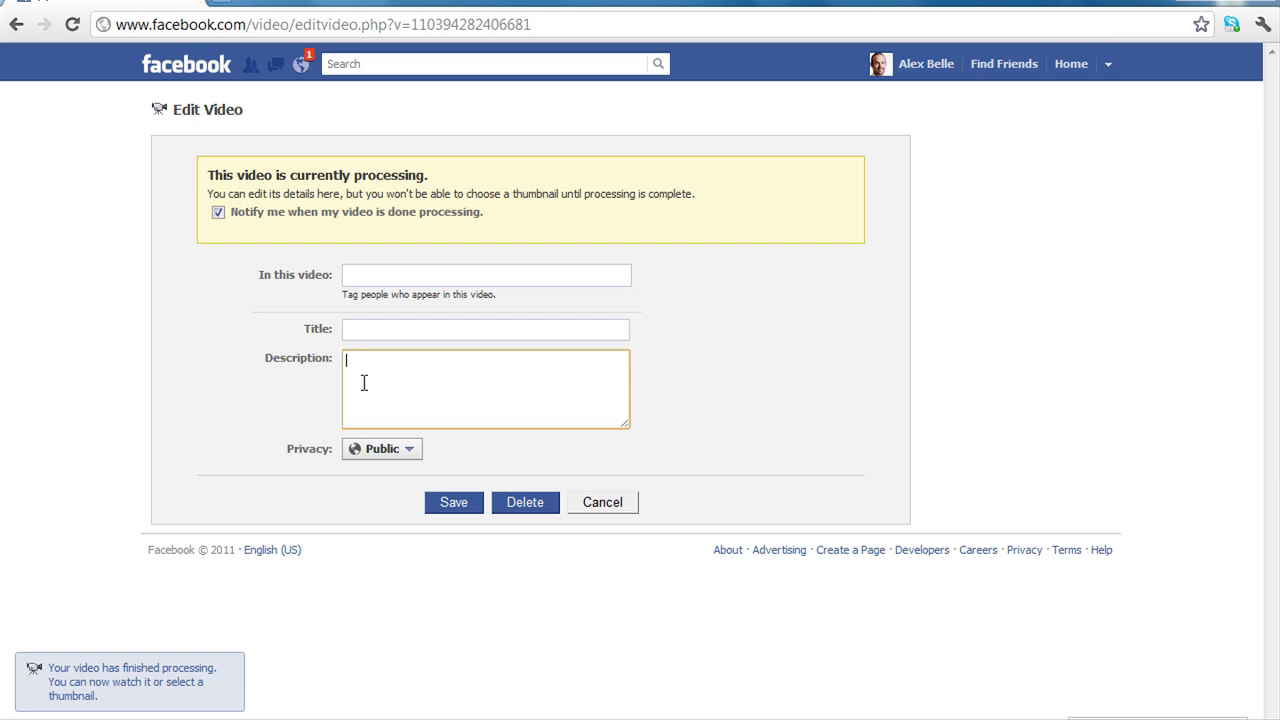
{"action": "left_click", "coordinate": [417, 456]}
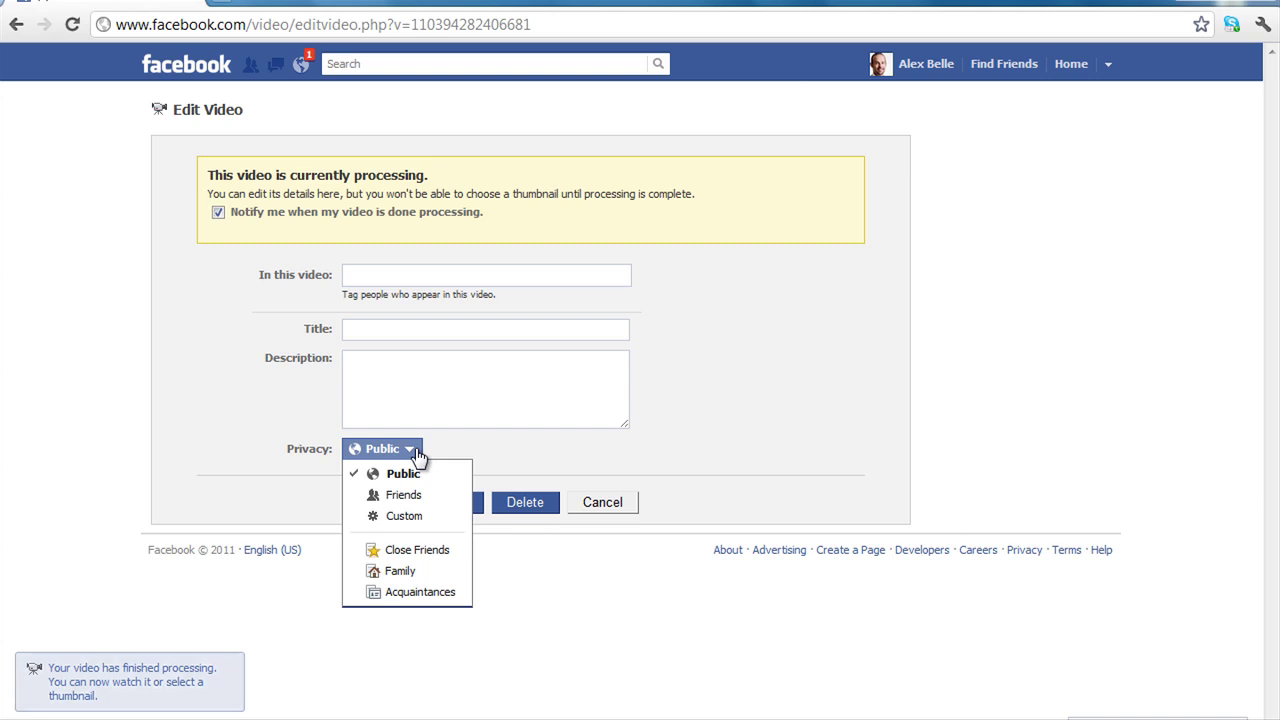
{"action": "left_click", "coordinate": [417, 456]}
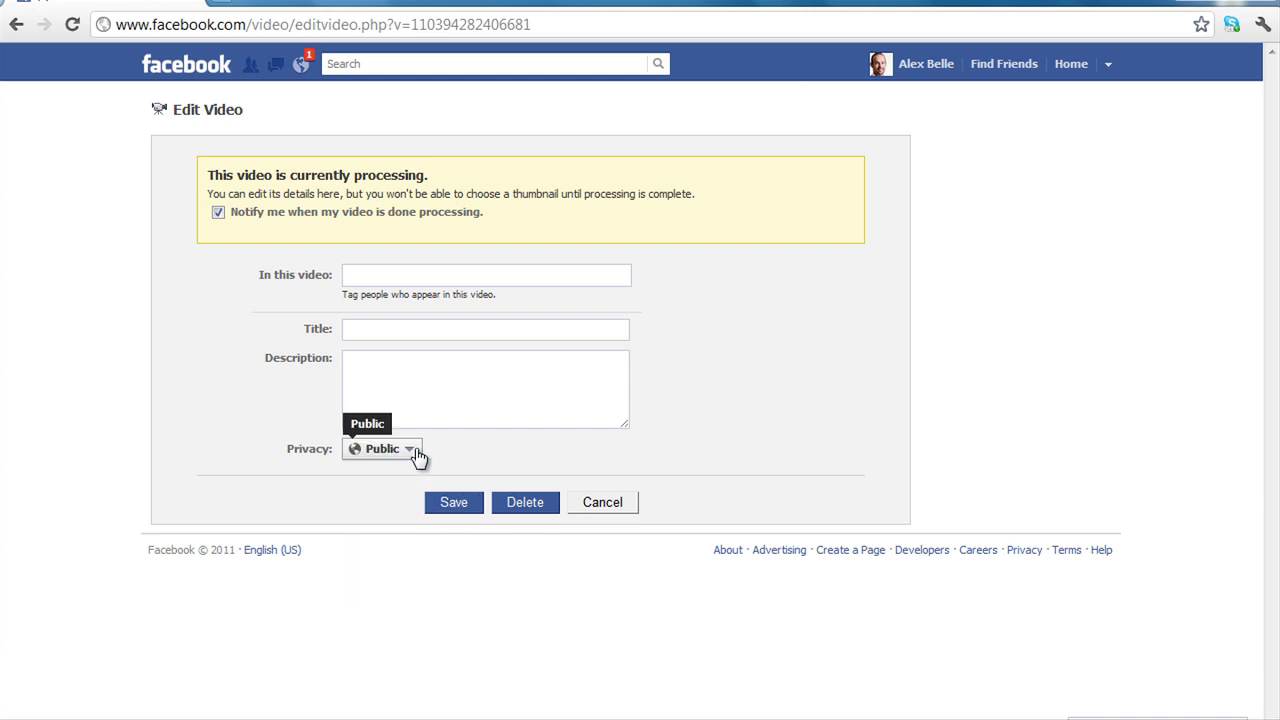
{"action": "left_click", "coordinate": [454, 505]}
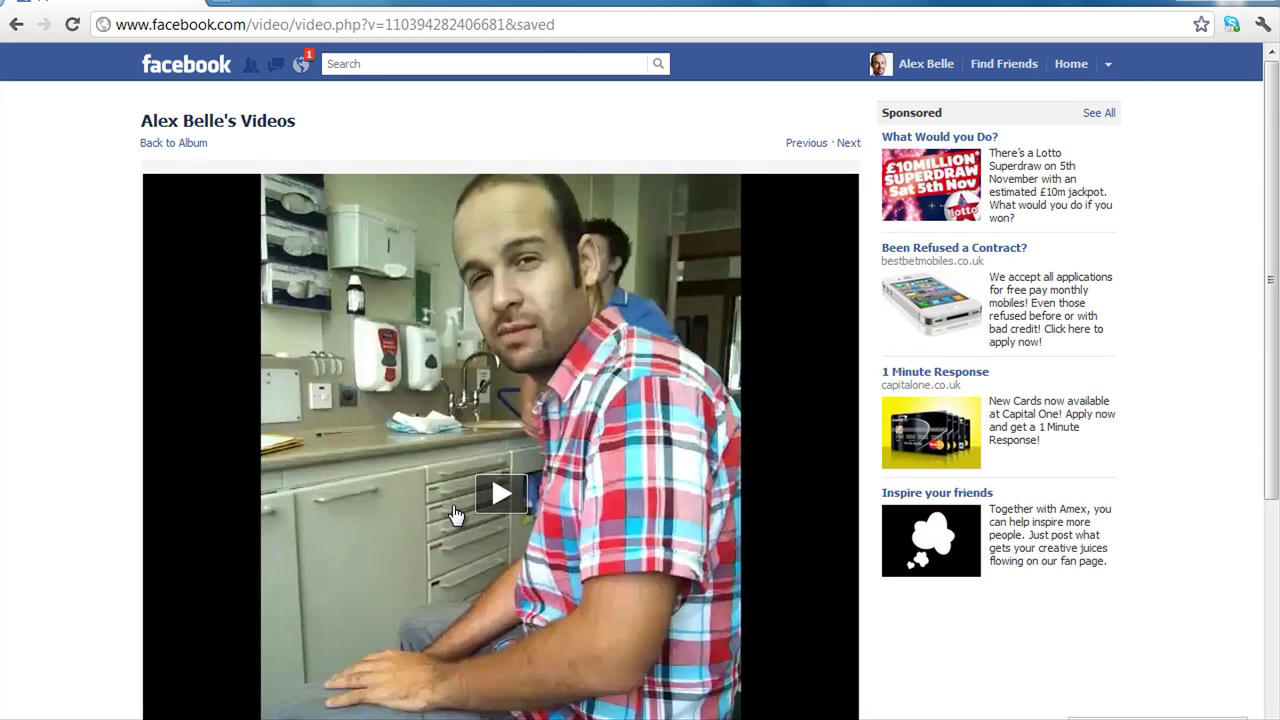
{"action": "left_click_drag", "start_coordinate": [1274, 250], "coordinate": [1277, 485]}
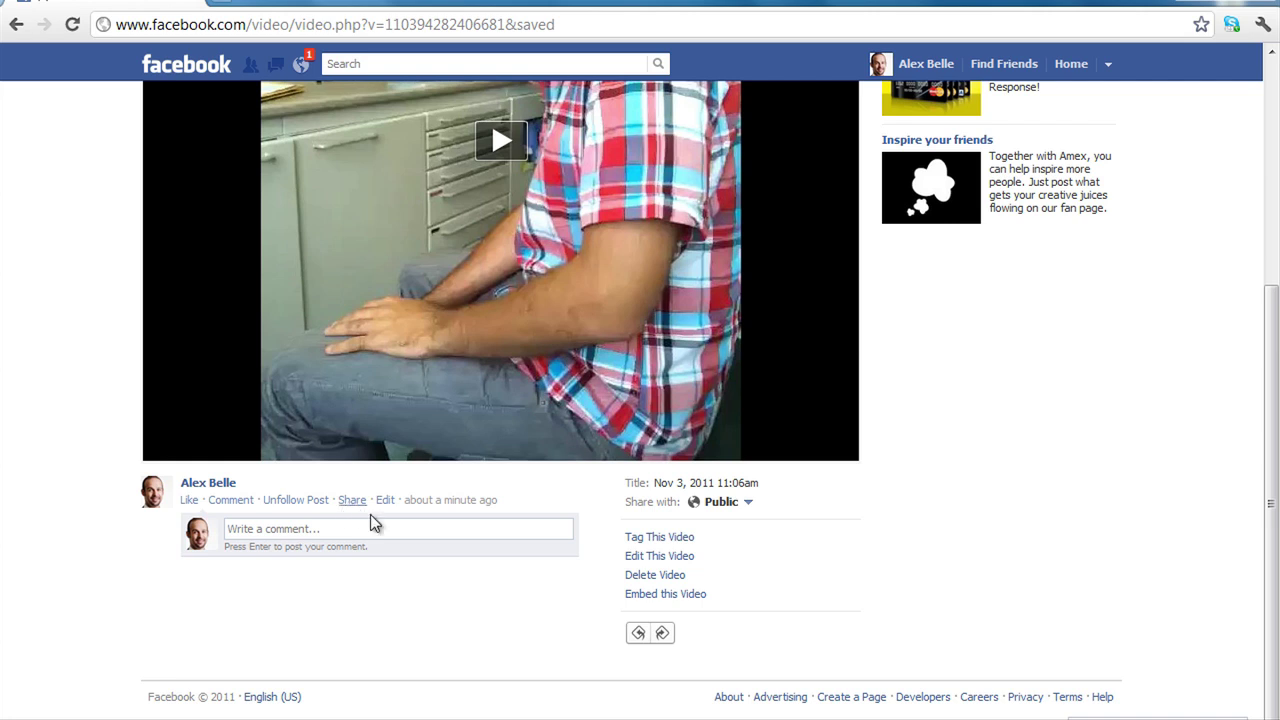
{"action": "left_click_drag", "start_coordinate": [1270, 300], "coordinate": [1270, 98]}
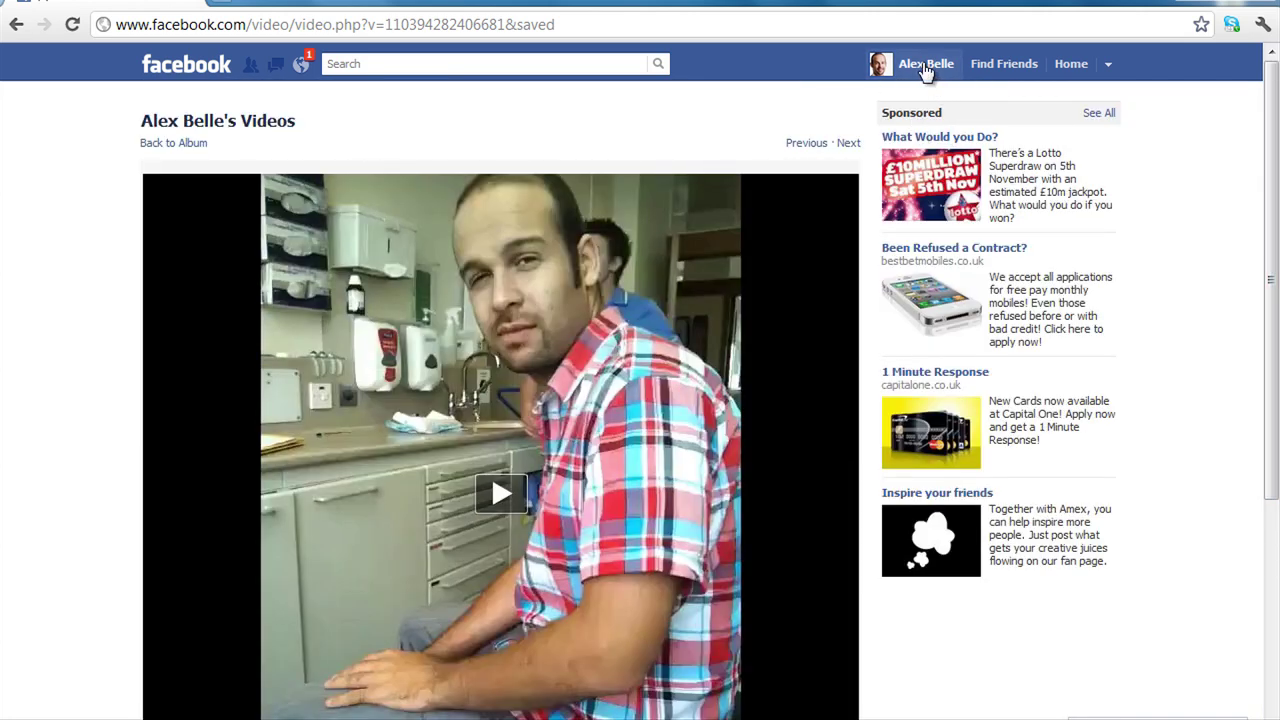